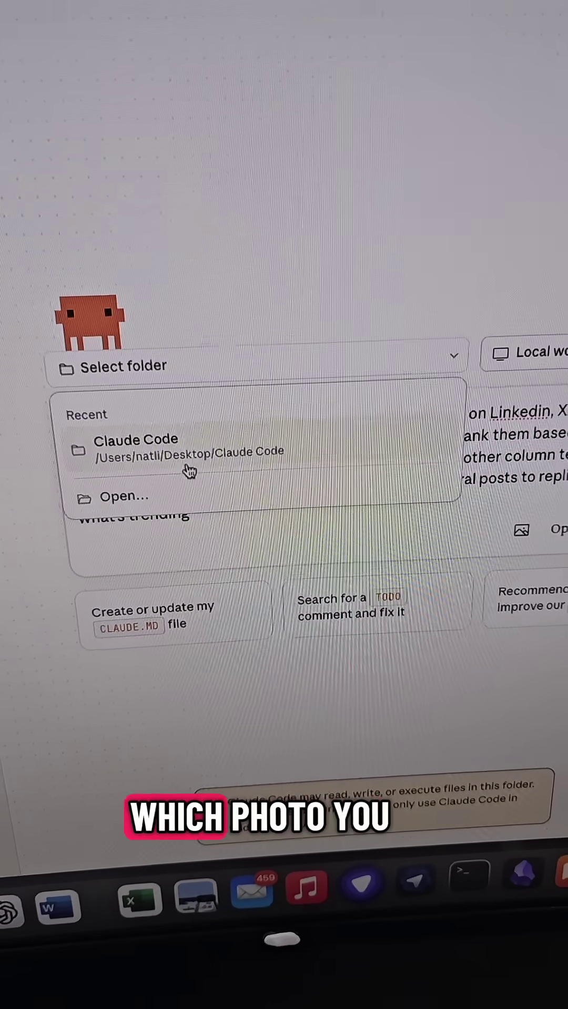
click(427, 380)
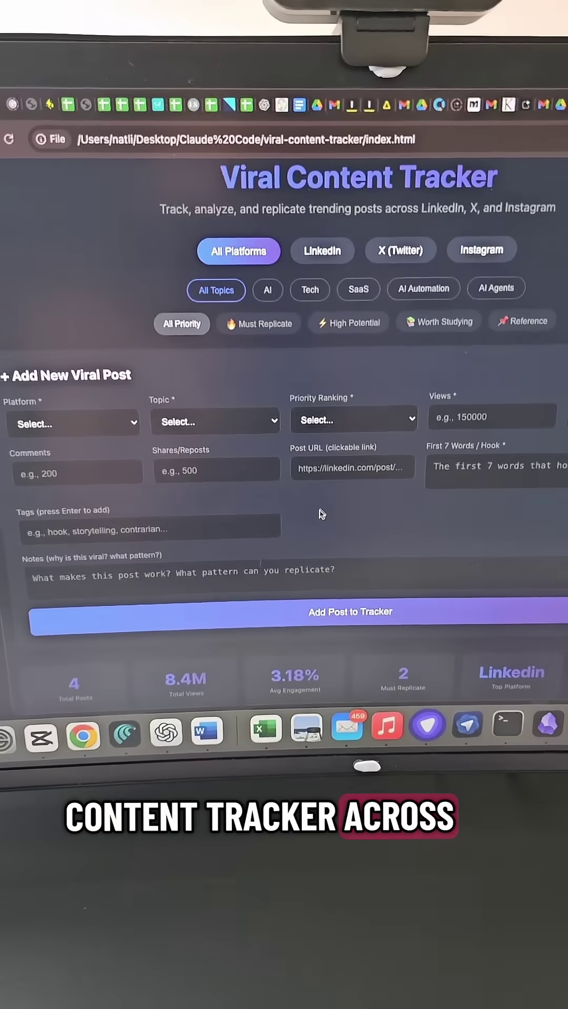
scroll(344, 564, down, 5)
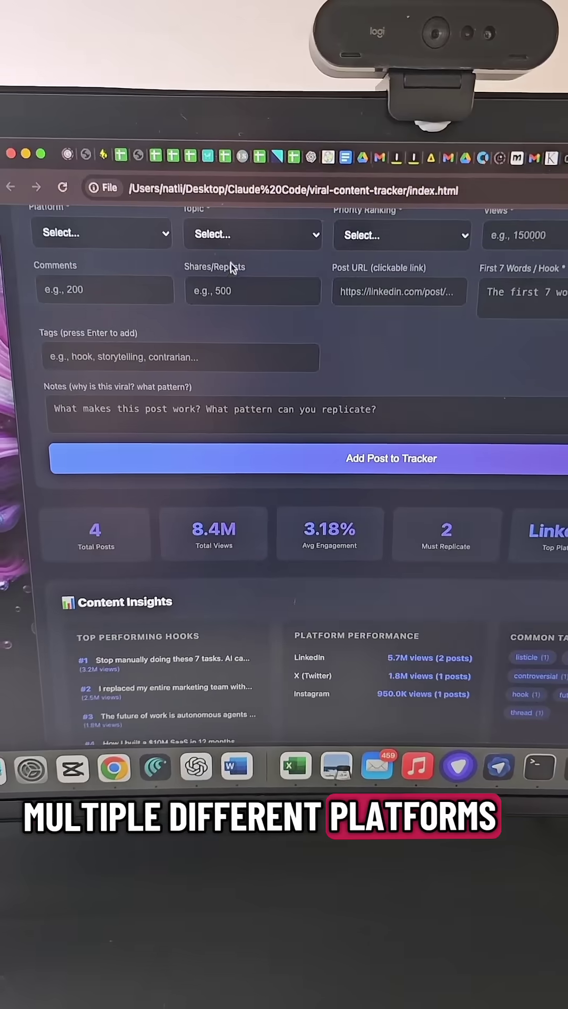
click(232, 223)
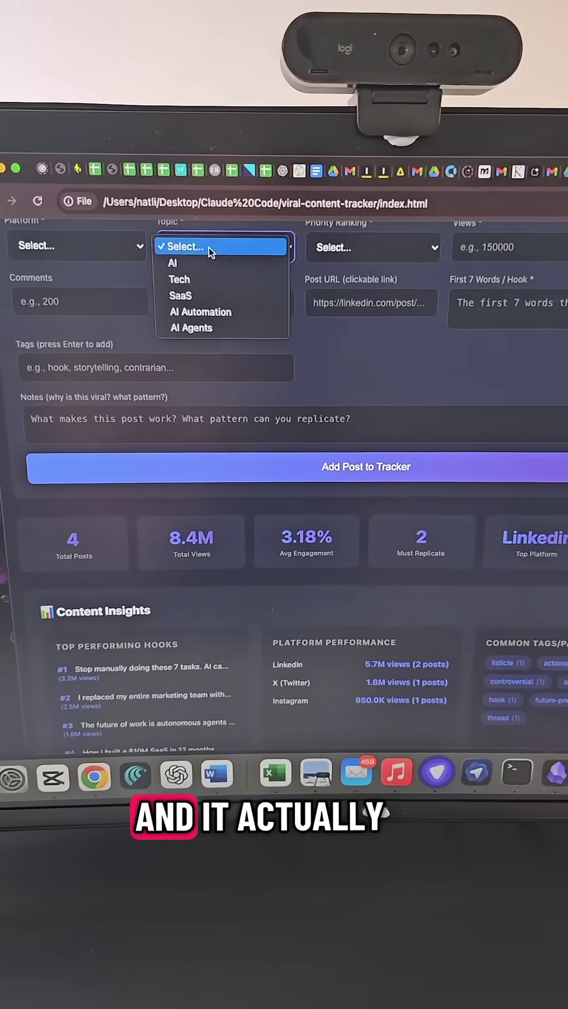
click(360, 269)
scroll(379, 552, up, 3)
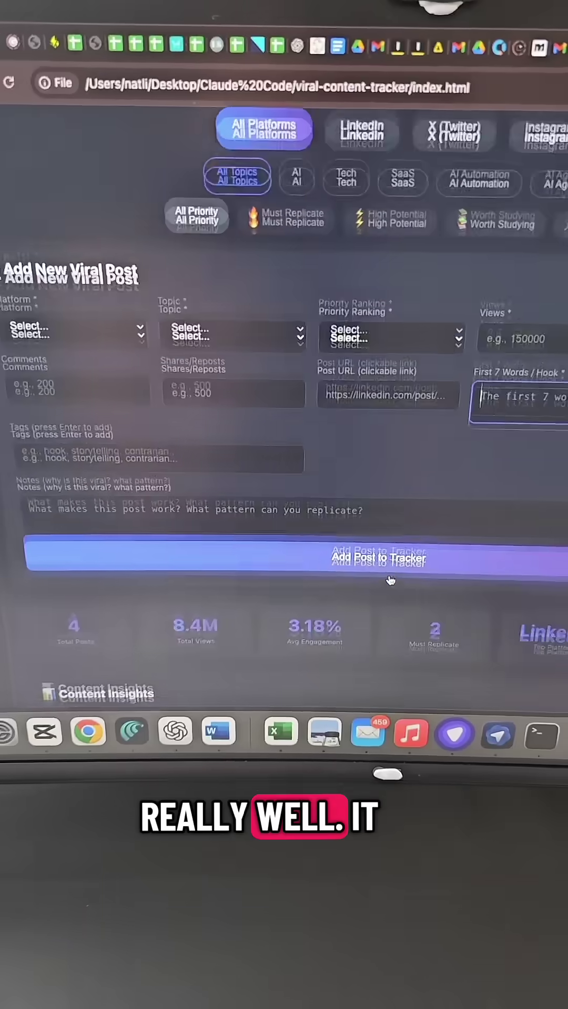
scroll(381, 587, down, 6)
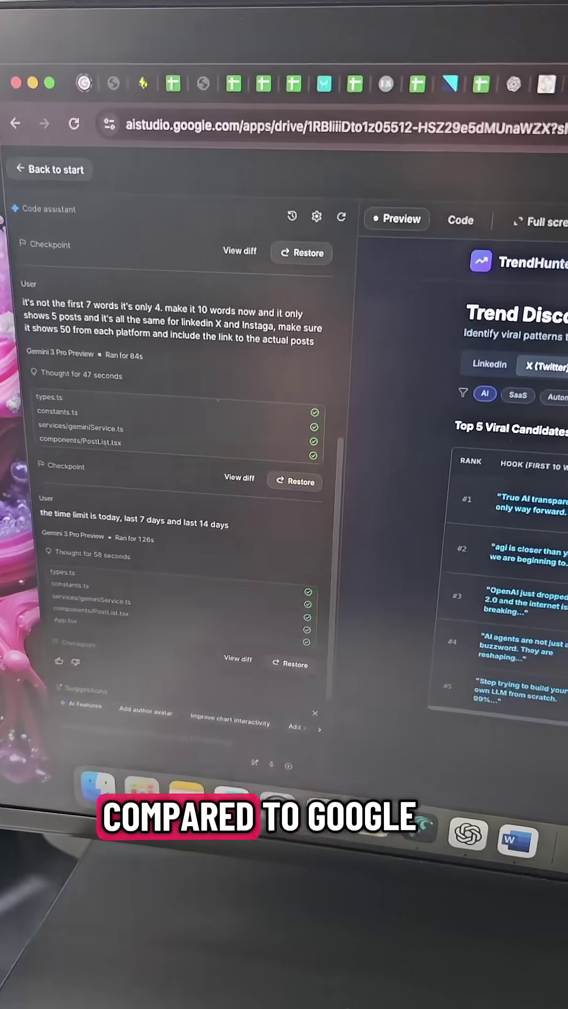